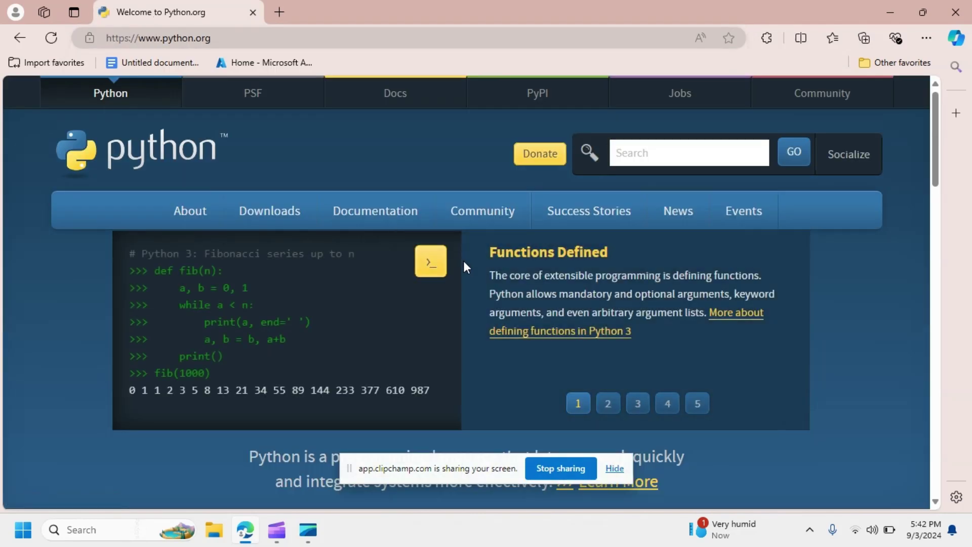
Download the Python 3.12.5 installer for Windows from python.org and show the downloaded file in its folder.
mouse_move(271, 209)
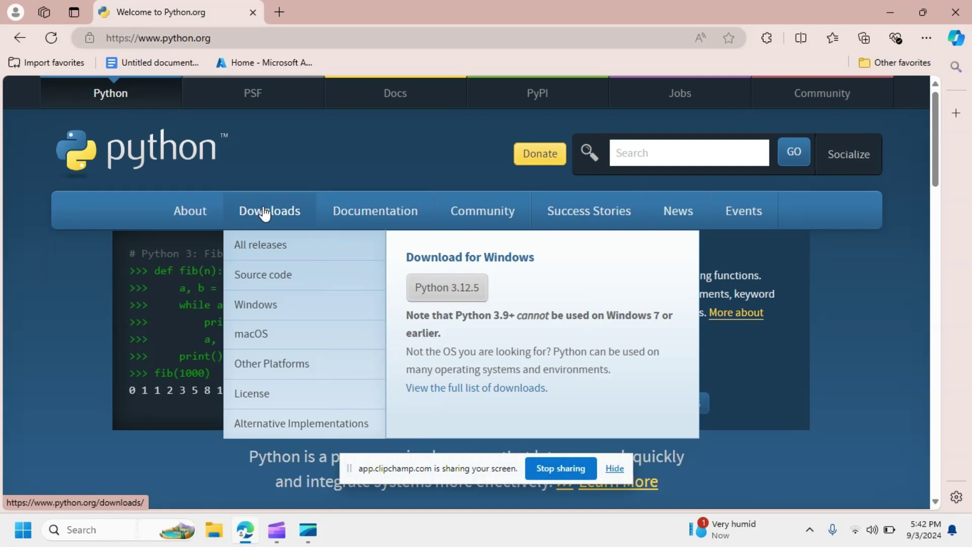
left_click(435, 296)
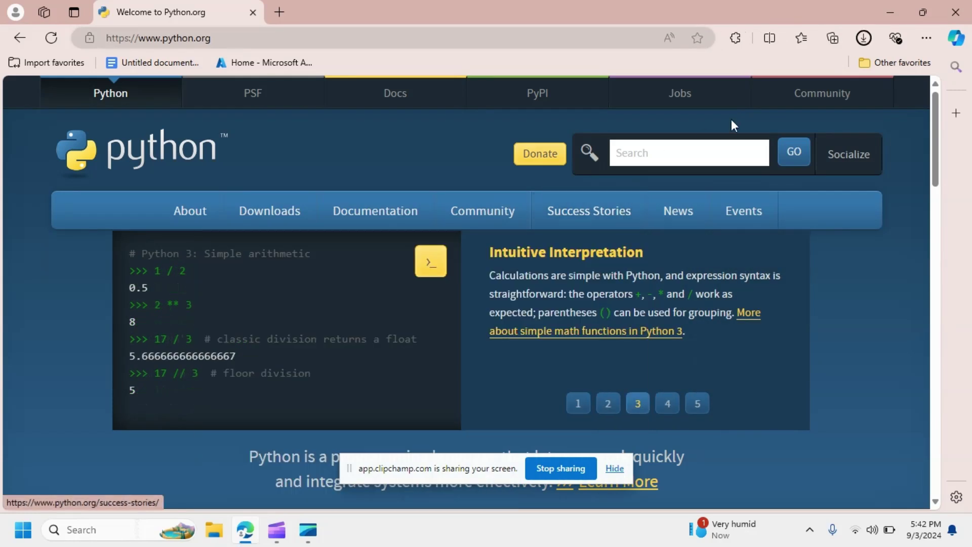
left_click(864, 38)
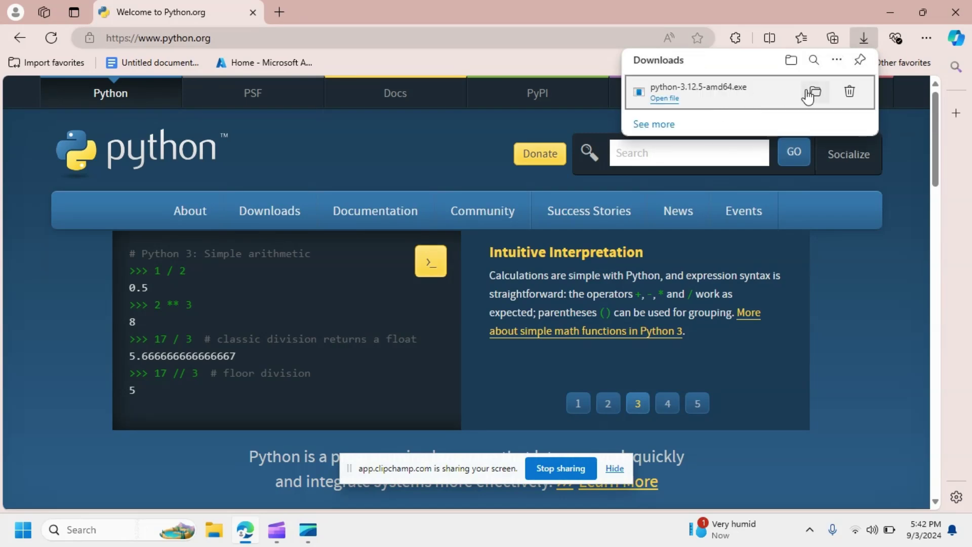
left_click(815, 93)
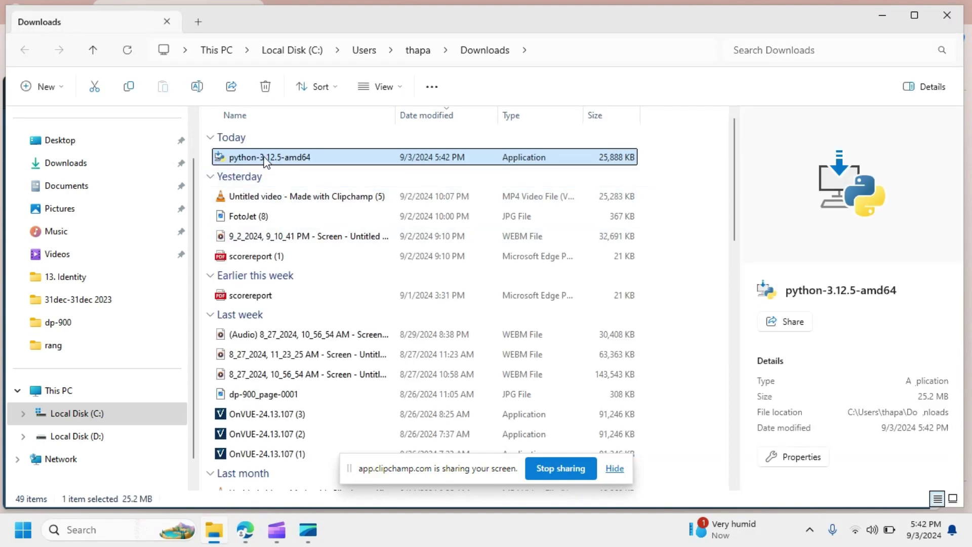
Run the python-3.12.5-amd64 installer with python.exe added to PATH, install with the default settings, and close the setup.
double_click(264, 158)
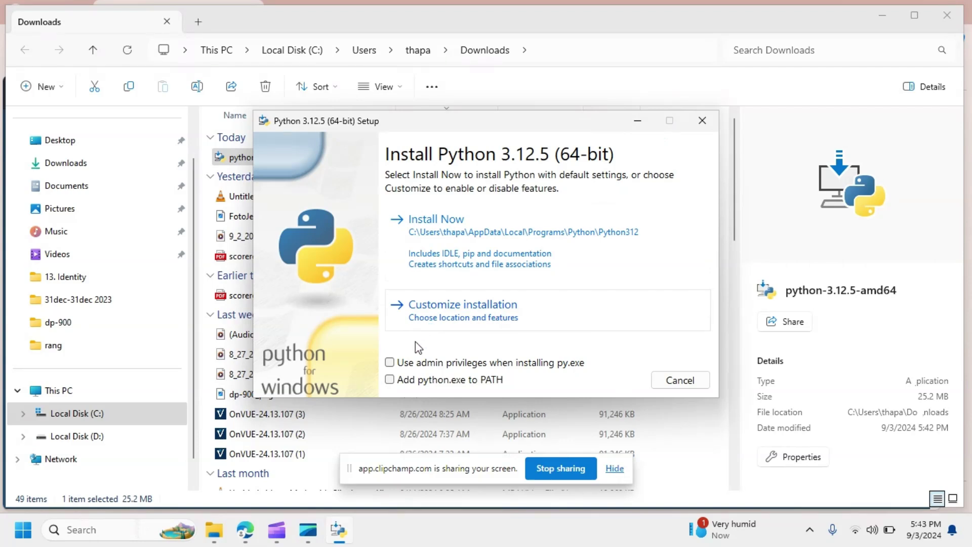
left_click(389, 379)
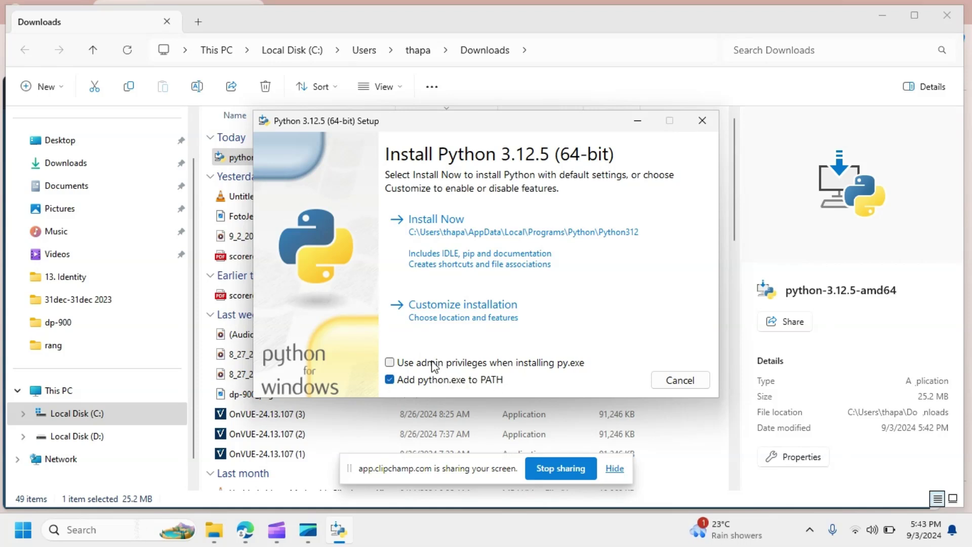
left_click(442, 219)
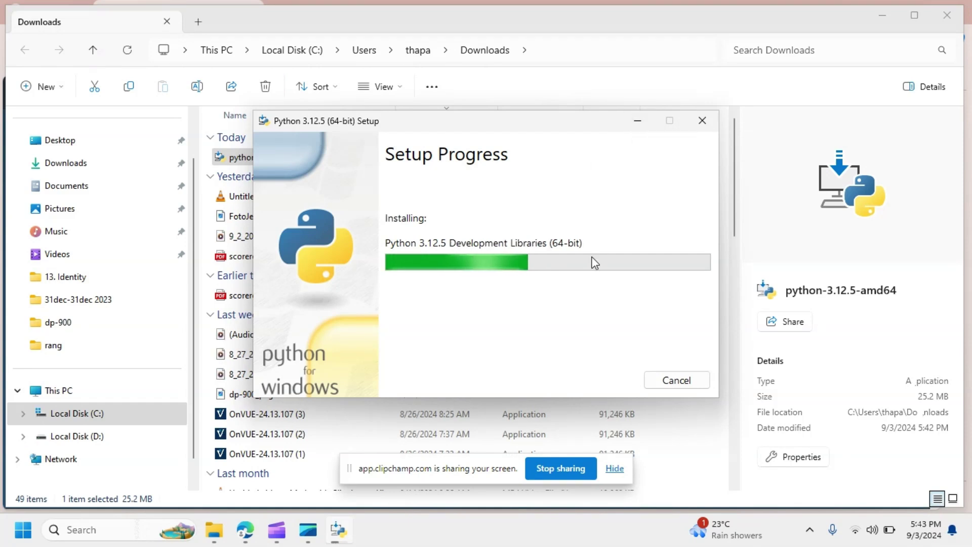
left_click_drag(518, 125, 394, 115)
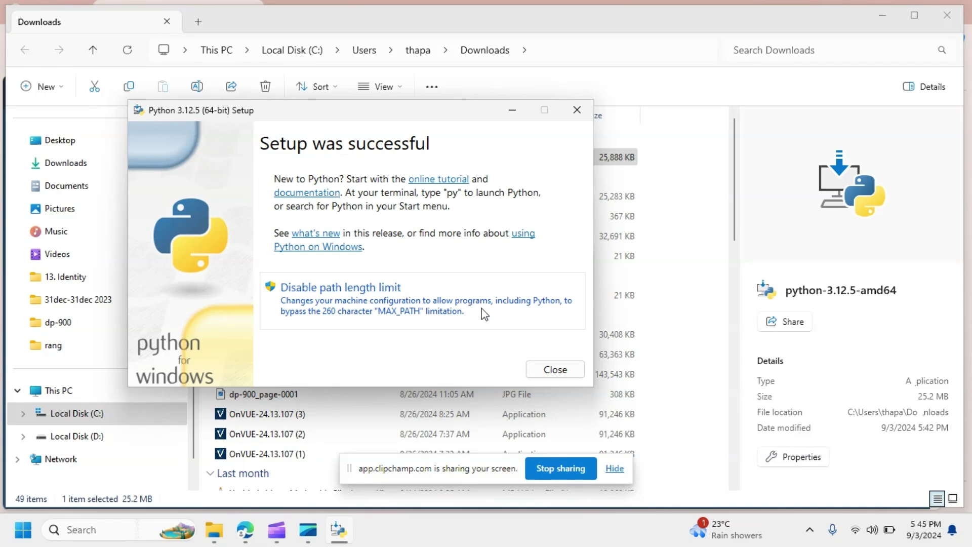
left_click(543, 375)
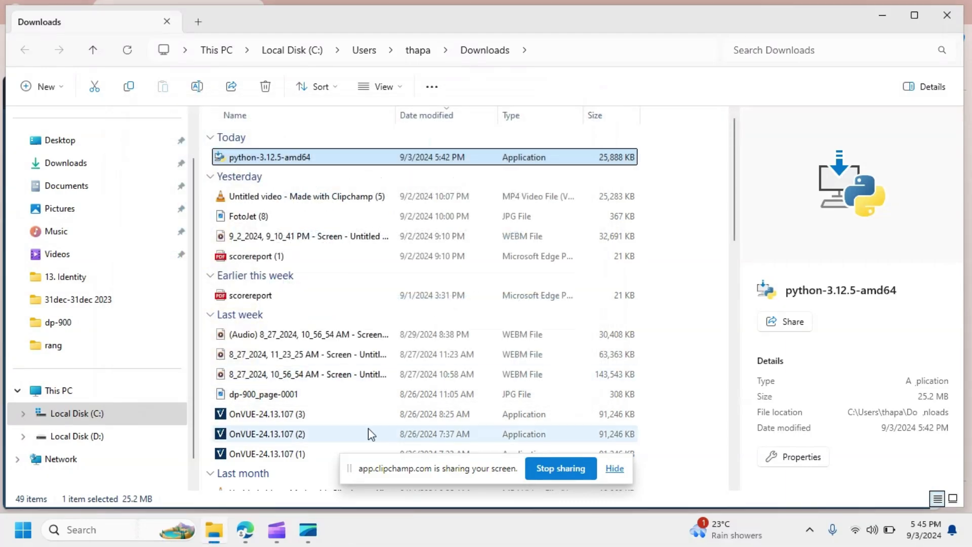
Switch to the Edge browser and search the web for "pycharm download" in a new tab.
mouse_move(249, 539)
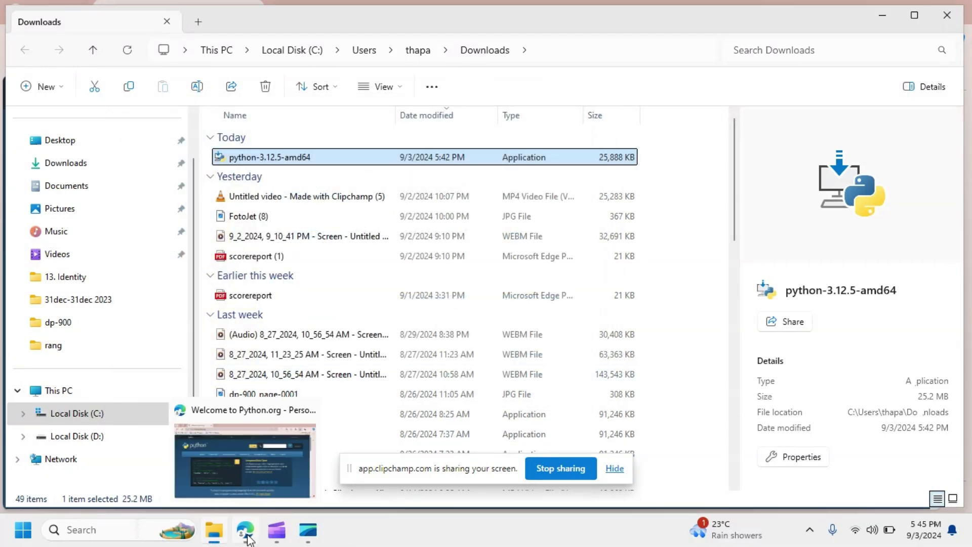
left_click(229, 483)
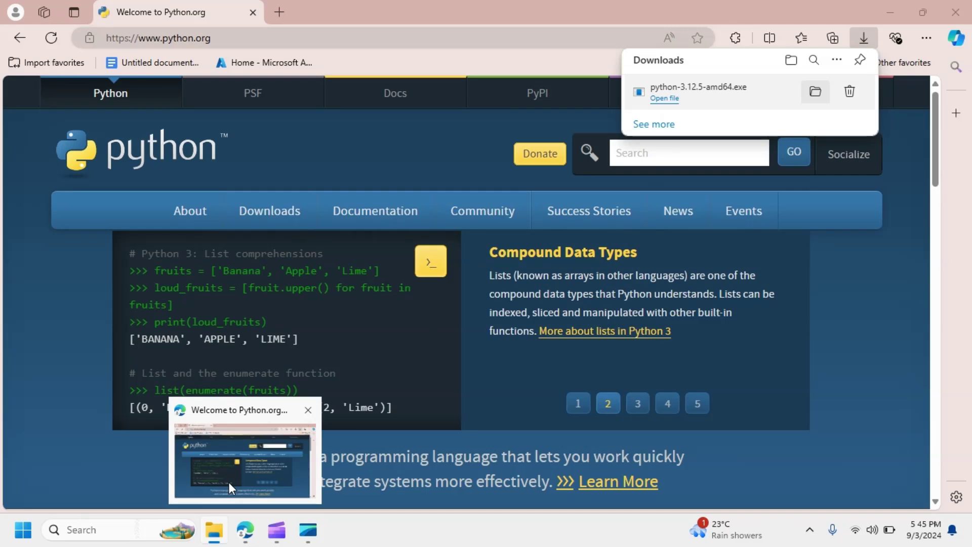
left_click(279, 12)
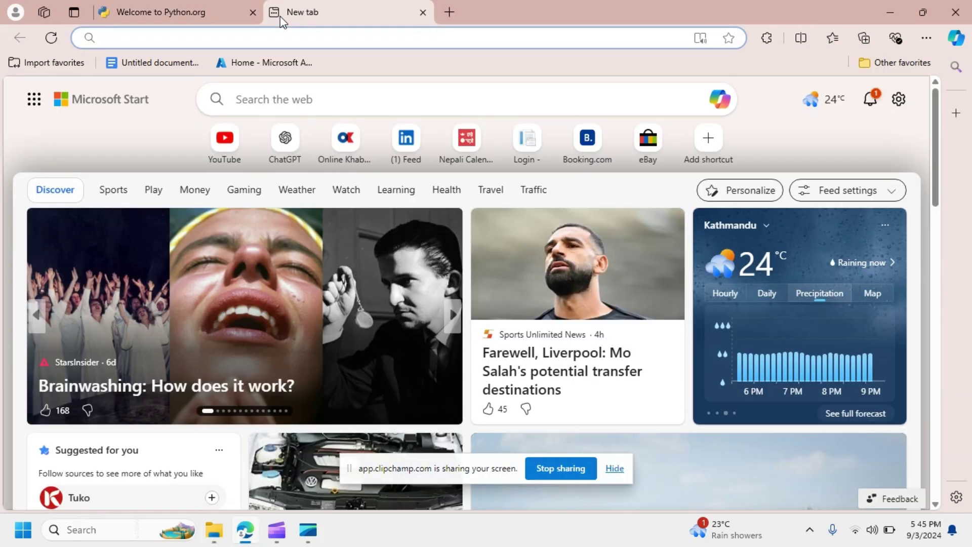
type("pycha")
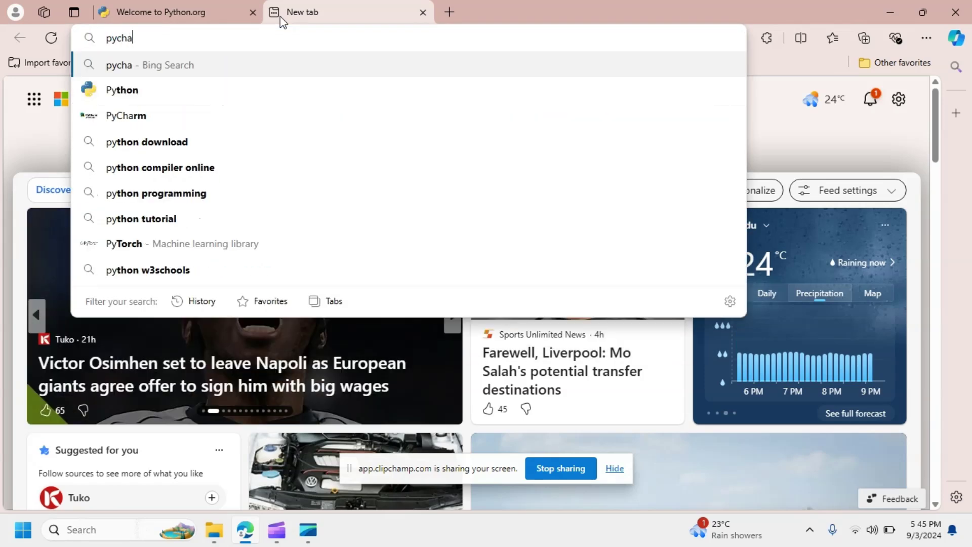
type("rm downloa")
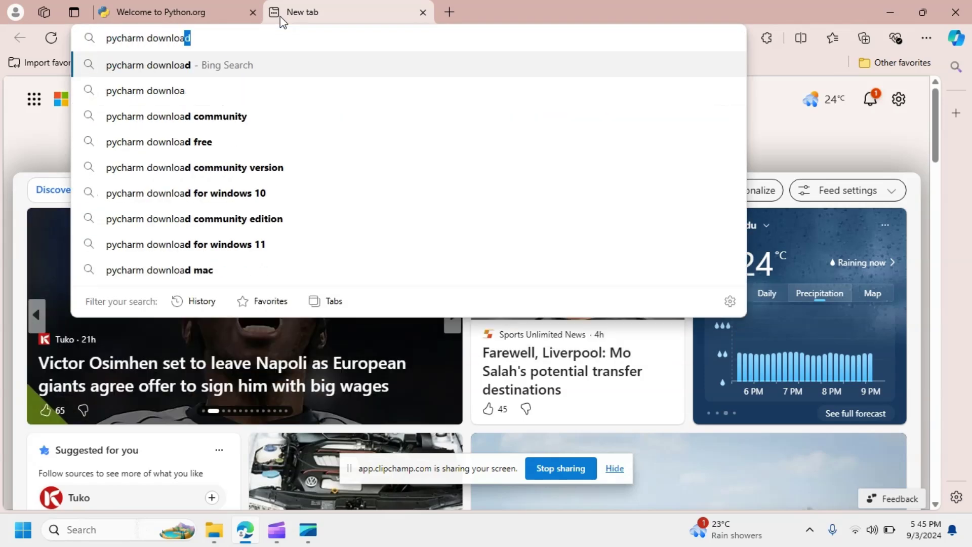
type("d")
key("Return")
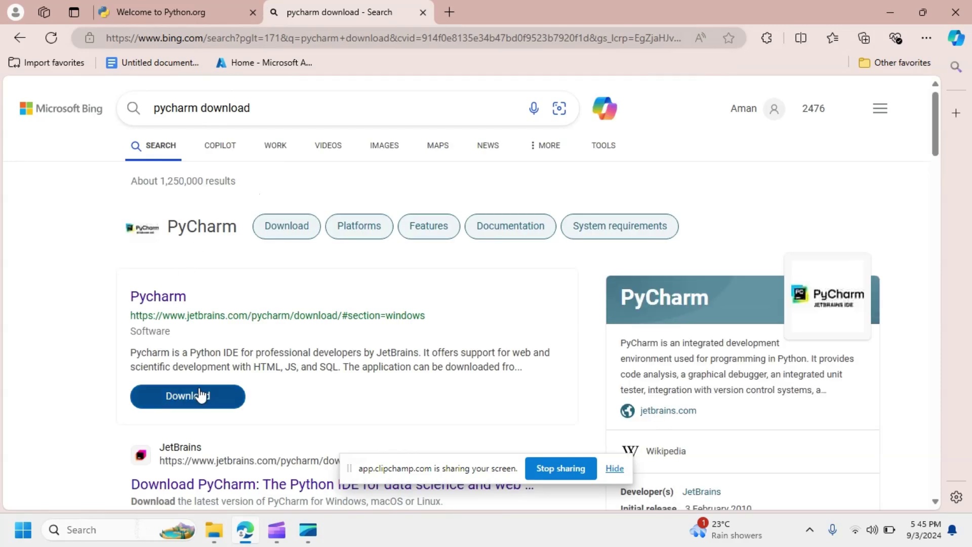
Open the JetBrains "Download PyCharm" result and close the search results tab.
scroll(253, 354, "down", 1)
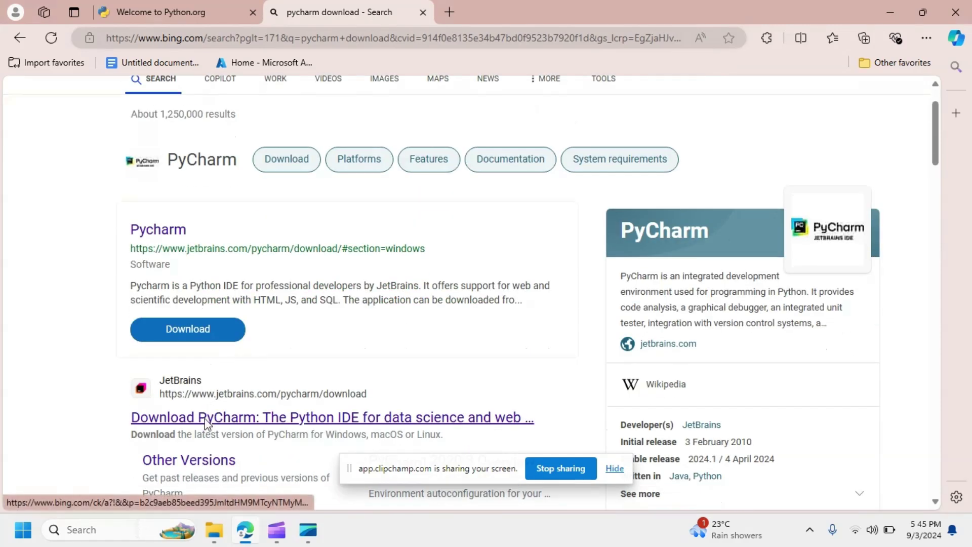
scroll(205, 423, "down", 1)
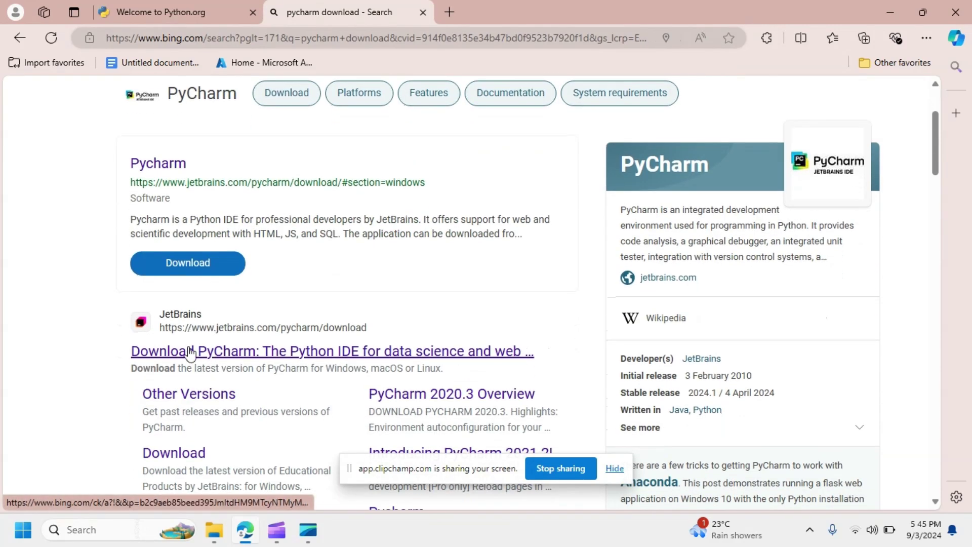
left_click(190, 353)
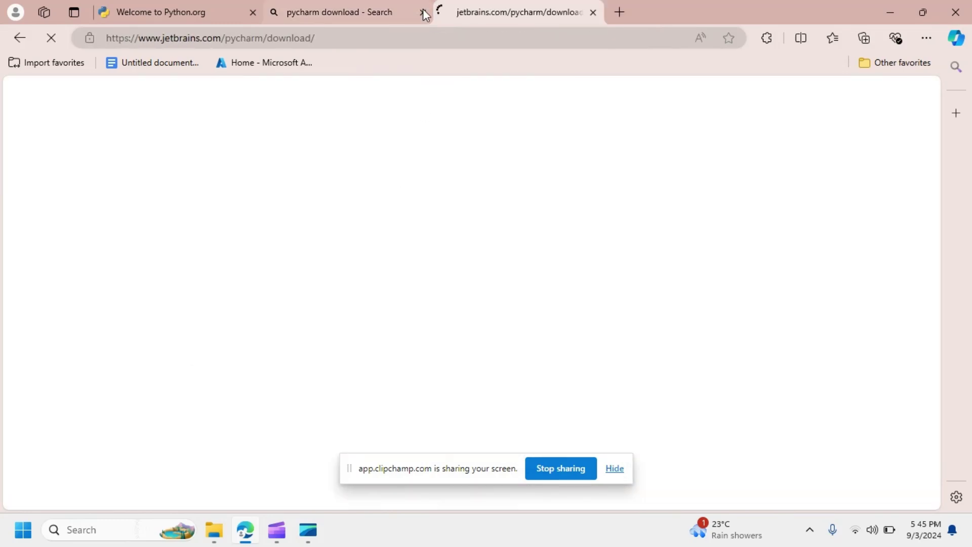
left_click(423, 12)
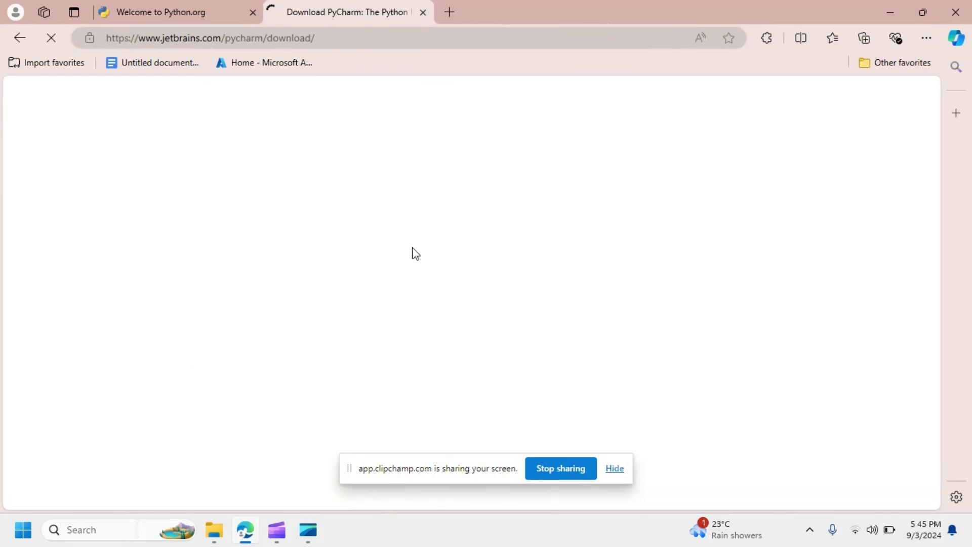
Download the Windows .exe installer of PyCharm Community Edition, dismissing the cookie notice on the download page.
scroll(368, 344, "down", 1)
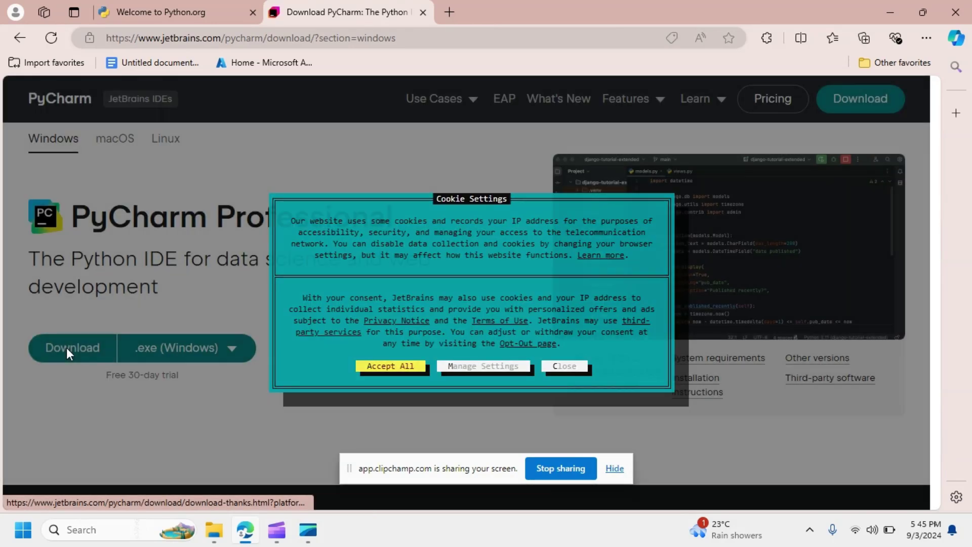
left_click(67, 348)
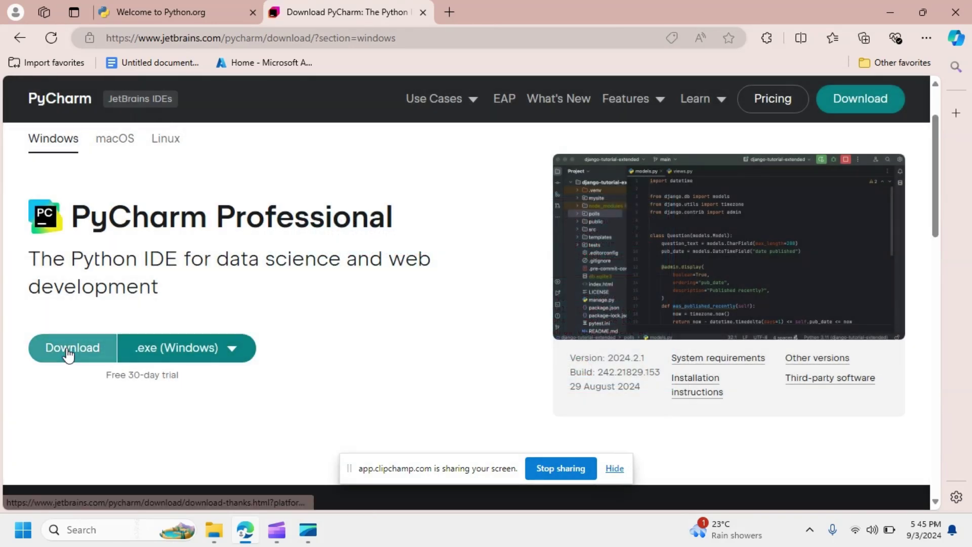
scroll(319, 295, "down", 5)
scroll(320, 295, "up", 4)
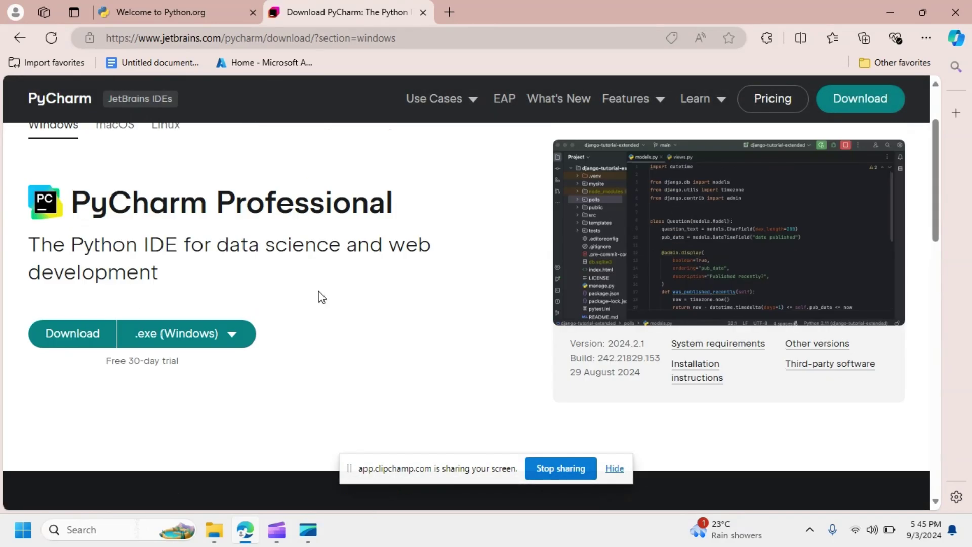
scroll(451, 288, "up", 2)
mouse_move(723, 160)
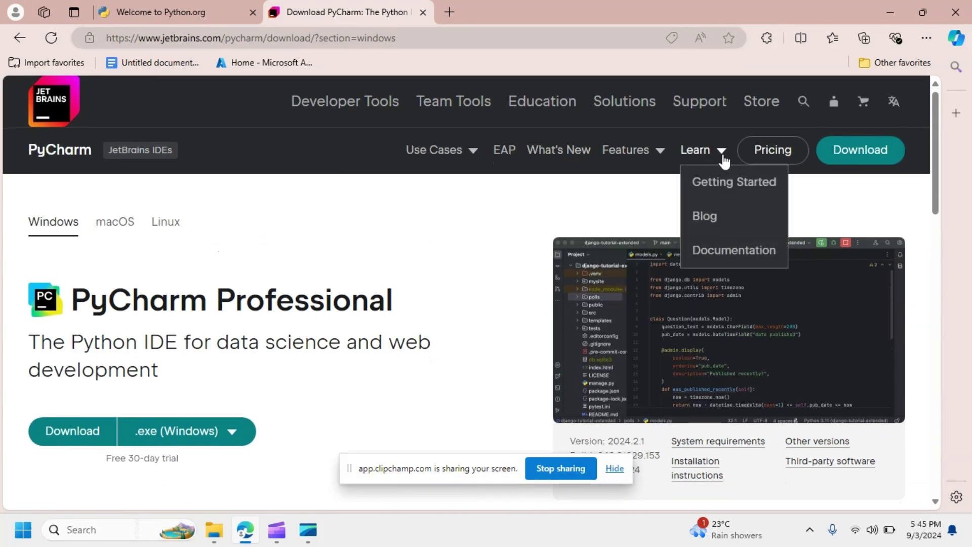
scroll(479, 297, "down", 8)
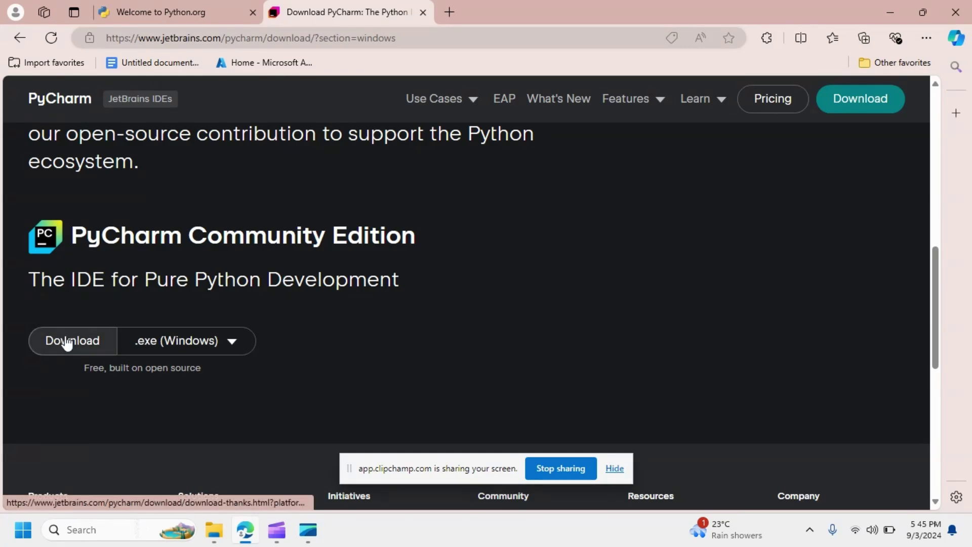
left_click(68, 343)
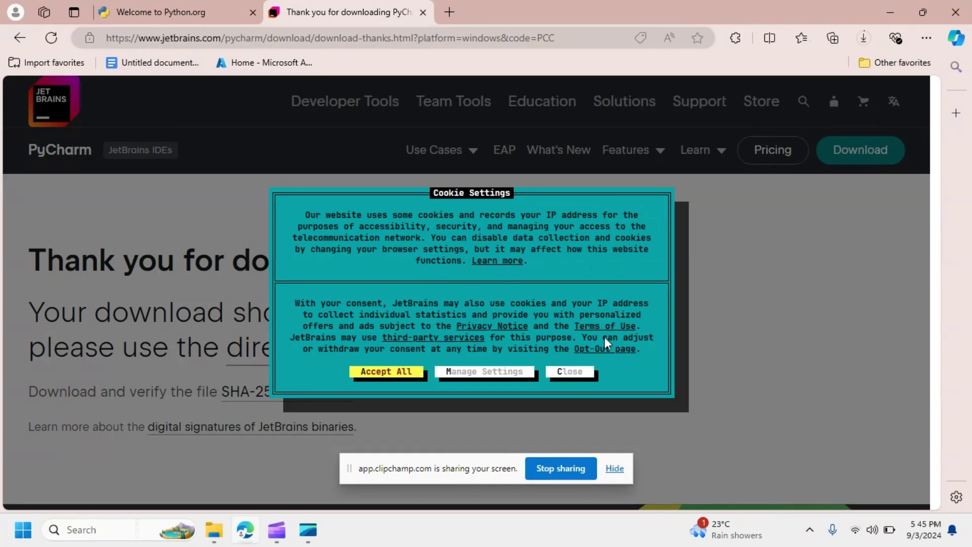
Show the downloaded pycharm-community-2024.2.1 file in its folder and launch the installer.
left_click(865, 37)
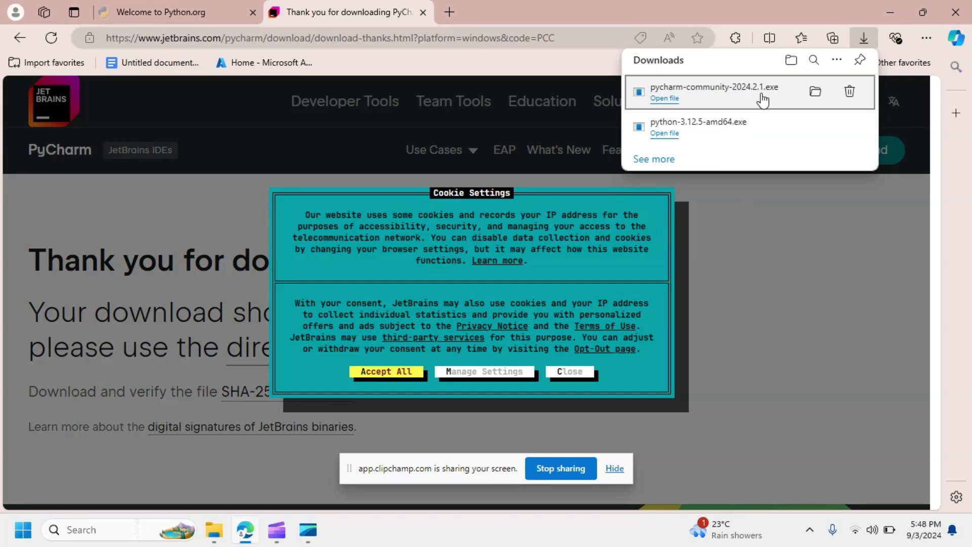
left_click(814, 91)
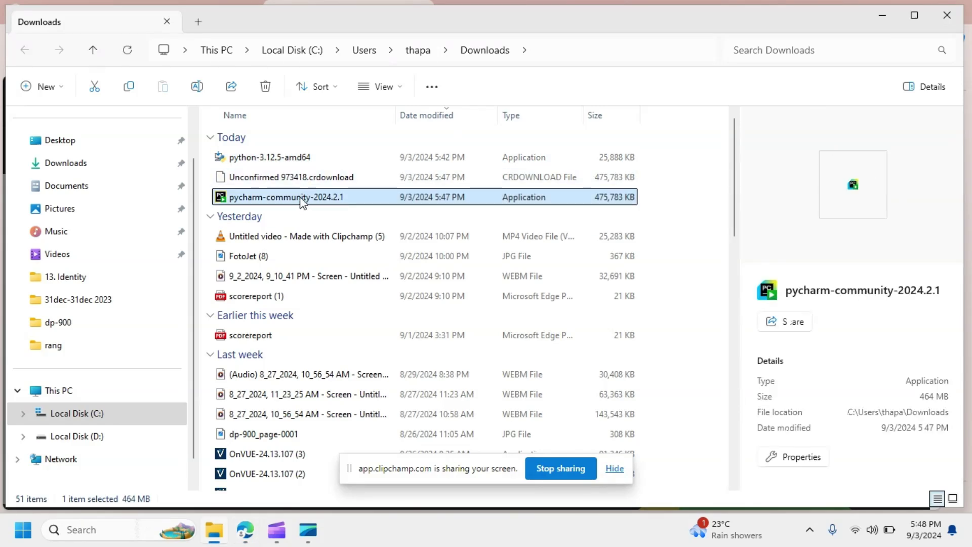
double_click(303, 202)
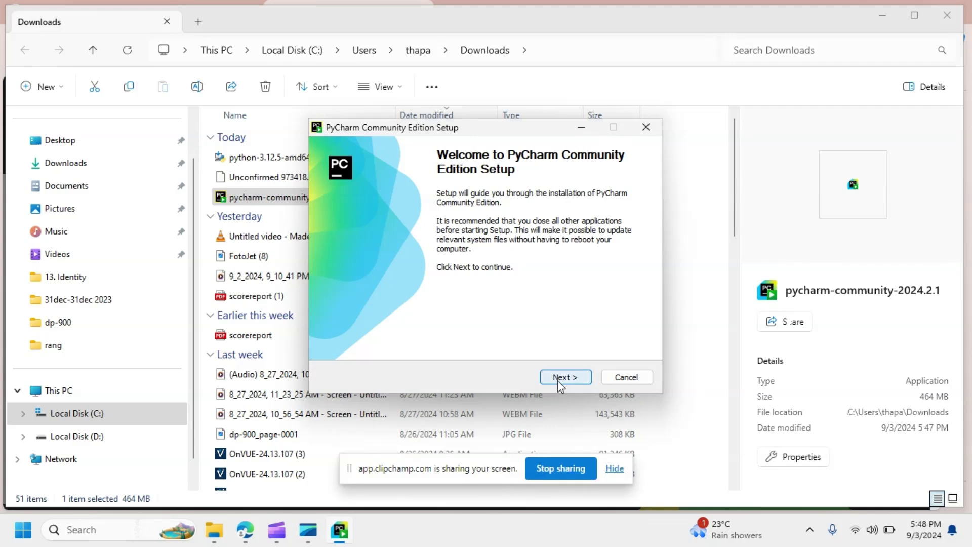
Install PyCharm Community Edition in the default destination with the .py association and the JetBrains Start Menu folder, and finish the setup.
left_click(557, 380)
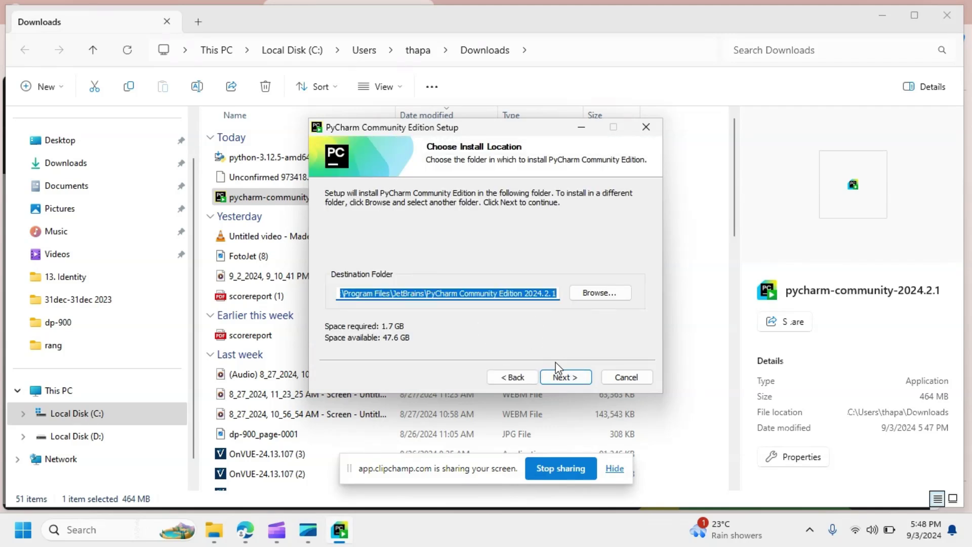
left_click(558, 380)
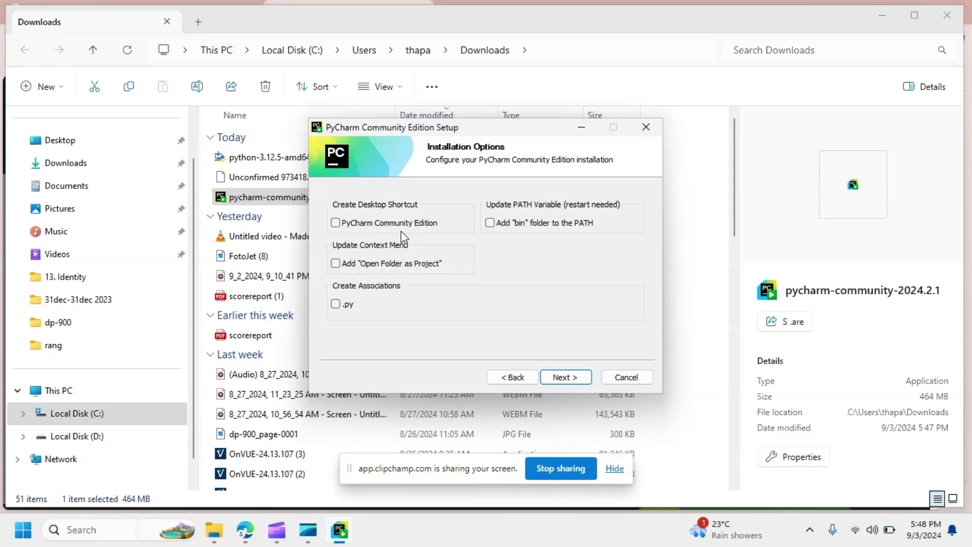
left_click(336, 305)
left_click(573, 381)
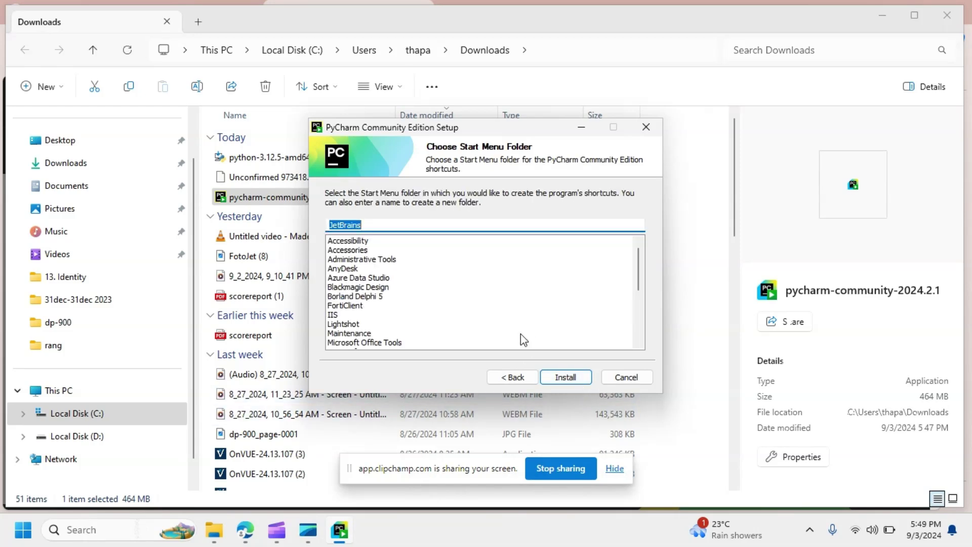
left_click(572, 378)
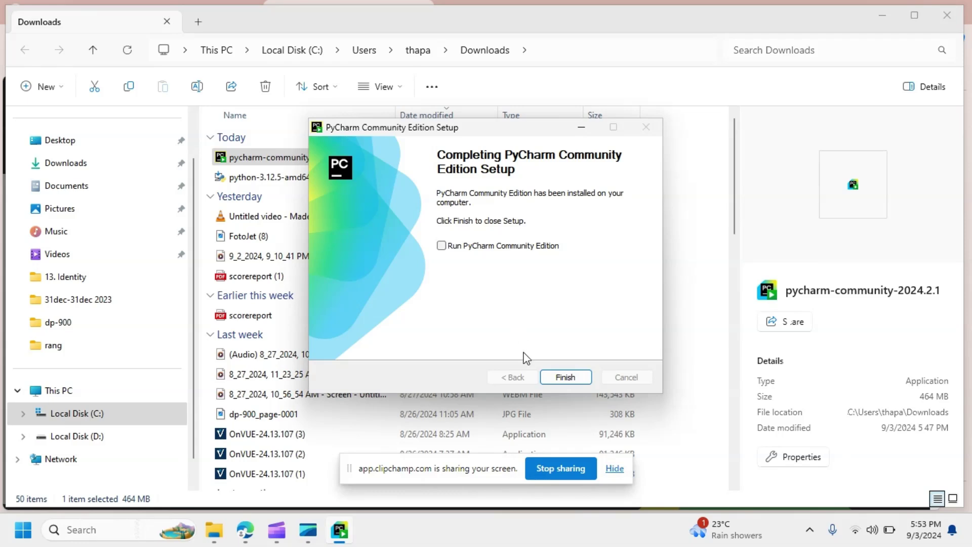
left_click(549, 378)
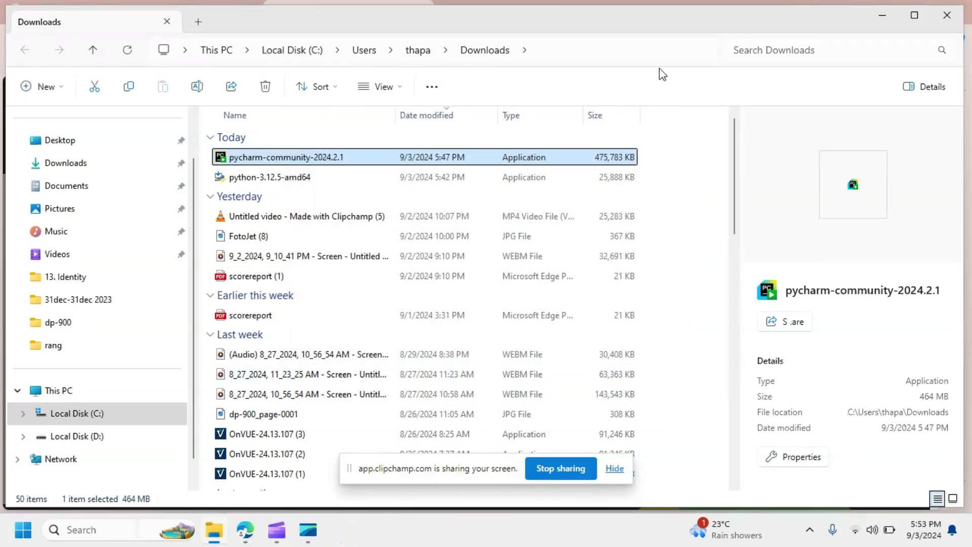
Close the Downloads folder window, search Windows for "pych" and launch PyCharm Community Edition 2024.2.1.
left_click(943, 14)
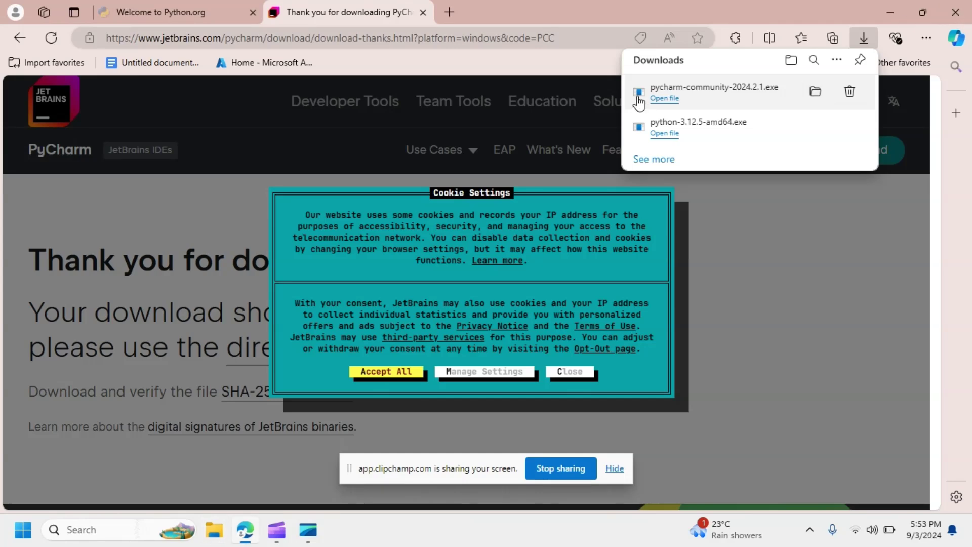
key("super+s")
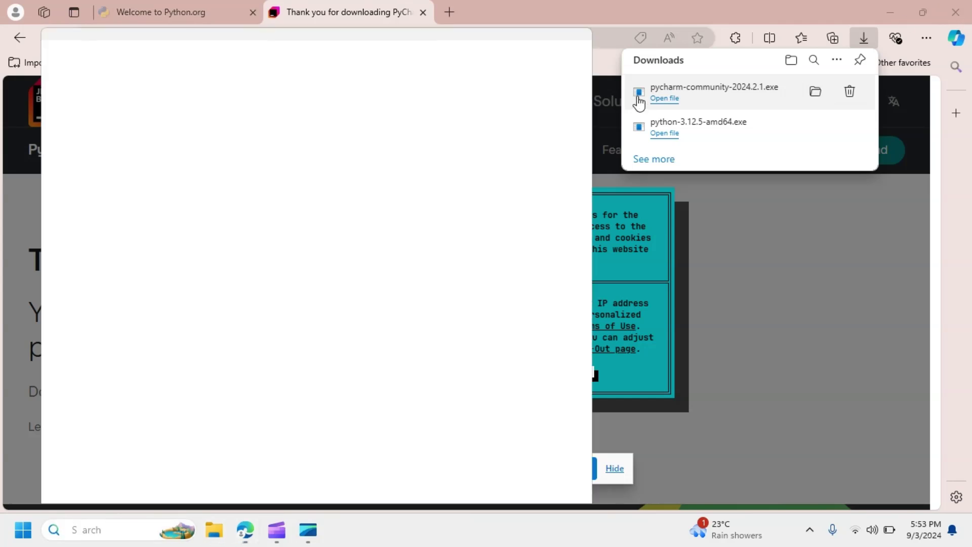
type("pyt")
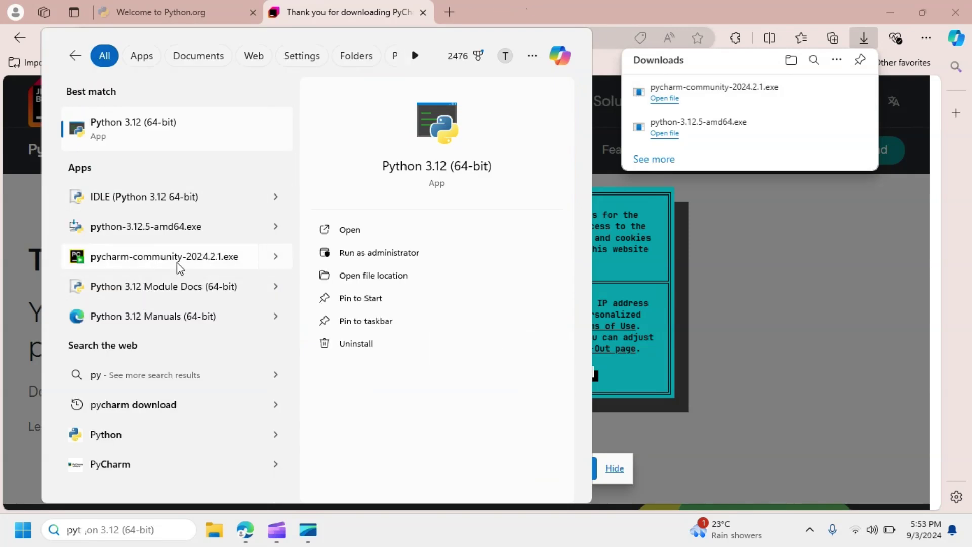
key("BackSpace")
type("ch")
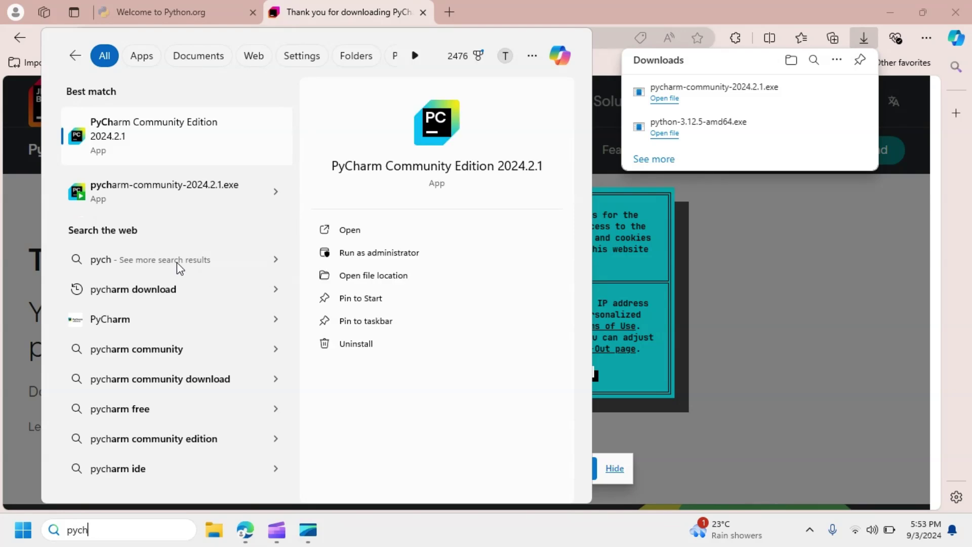
left_click(145, 137)
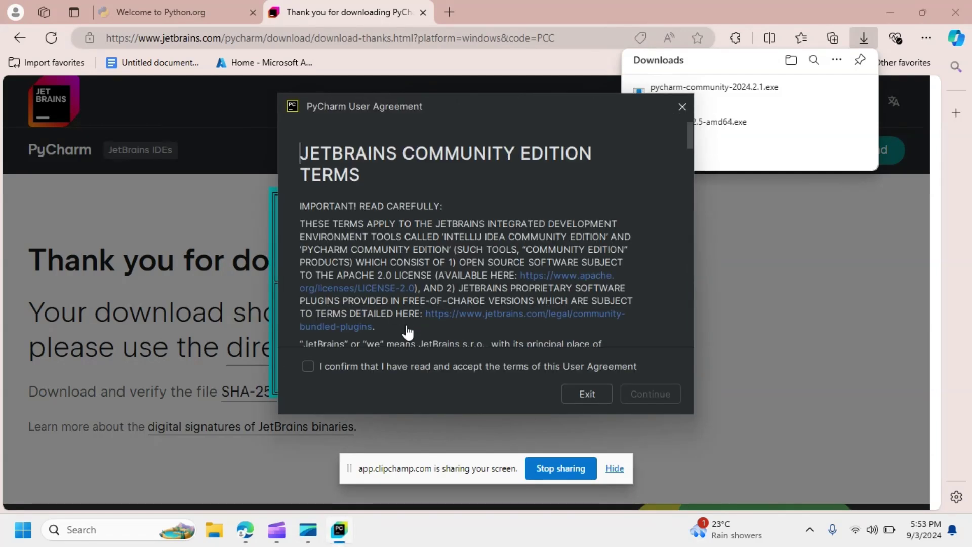
Accept the PyCharm User Agreement and decline sending anonymous statistics.
left_click(309, 366)
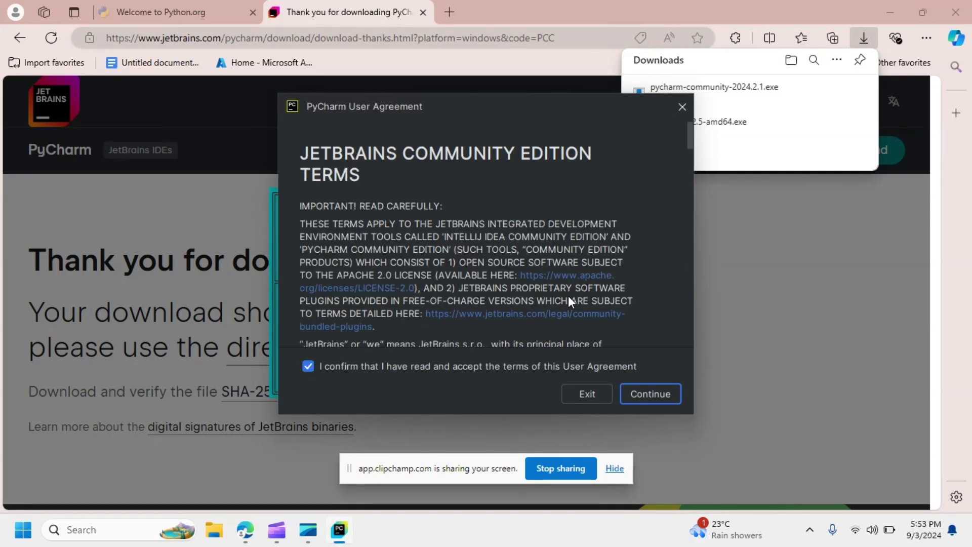
scroll(567, 295, "down", 10)
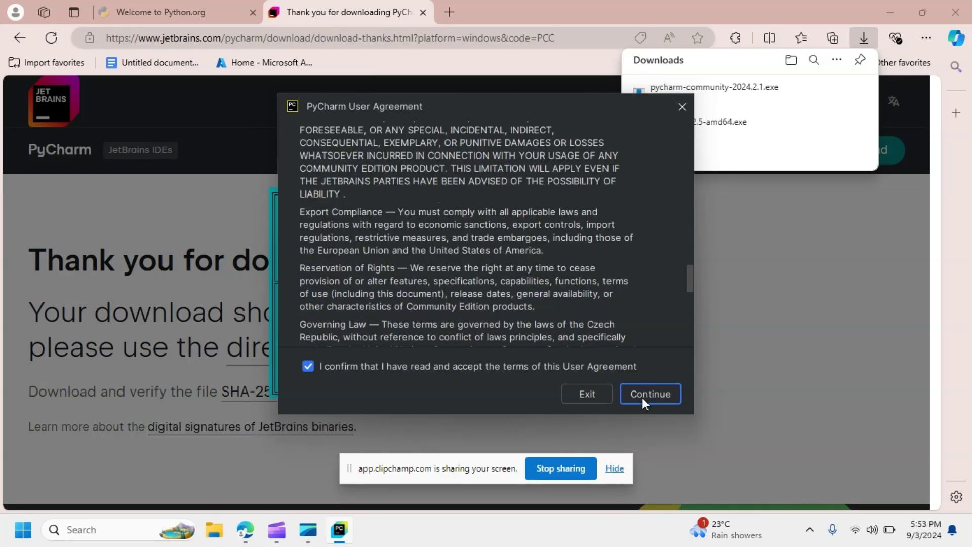
left_click(642, 397)
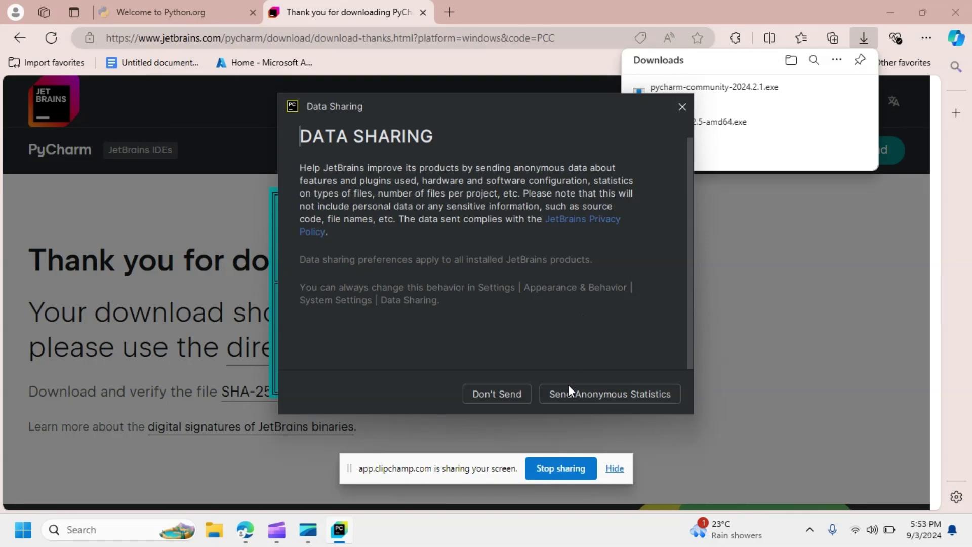
left_click(503, 394)
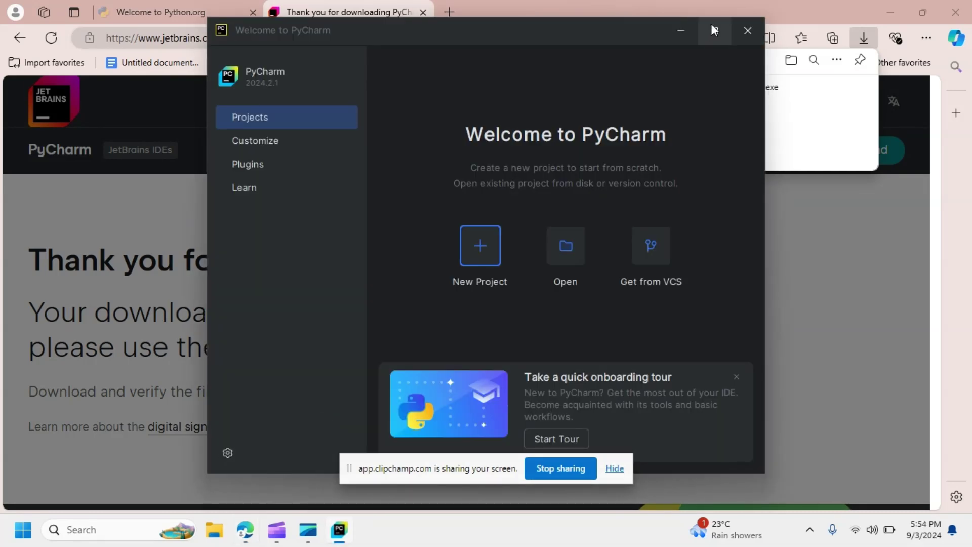
Maximize the welcome window and create a Pure Python project named pythonProject with a project venv on the detected Python312 interpreter.
left_click(714, 33)
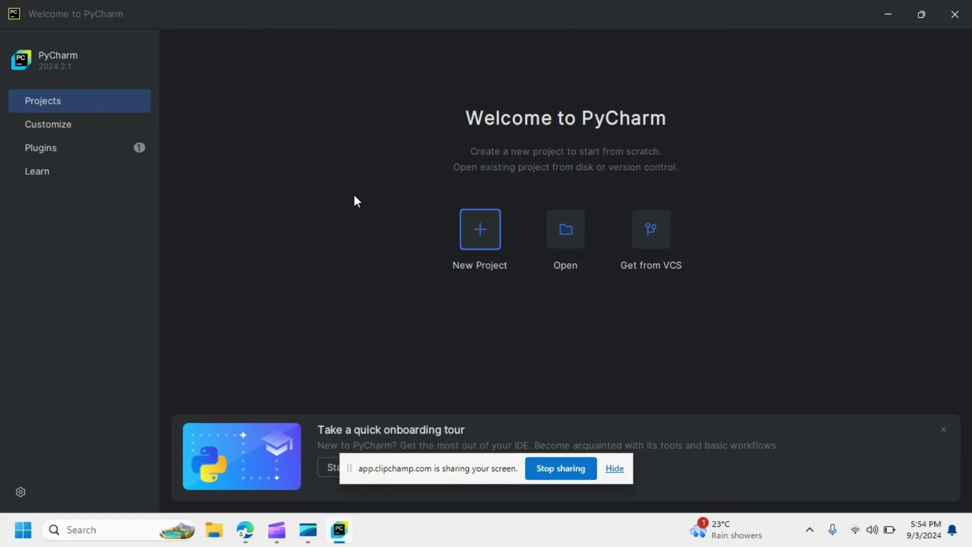
left_click(473, 234)
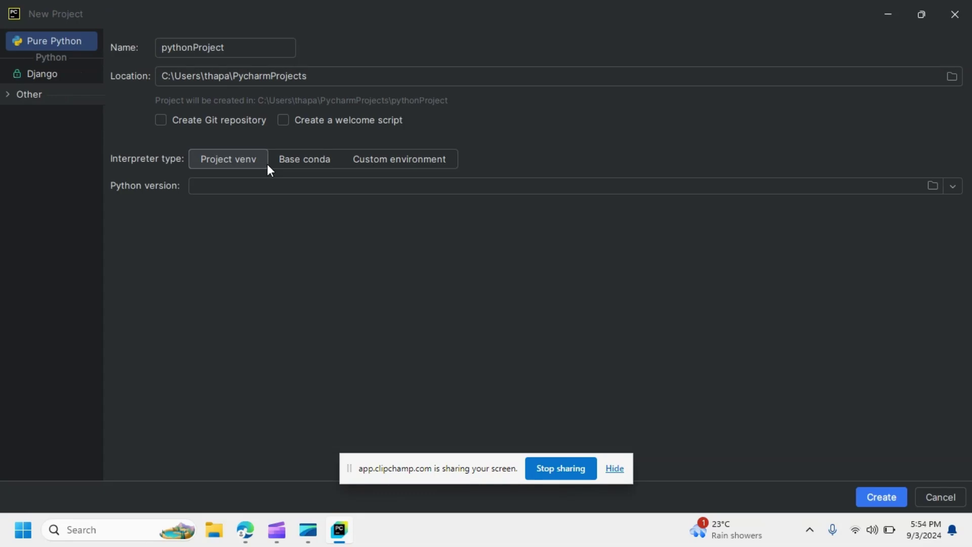
left_click(233, 51)
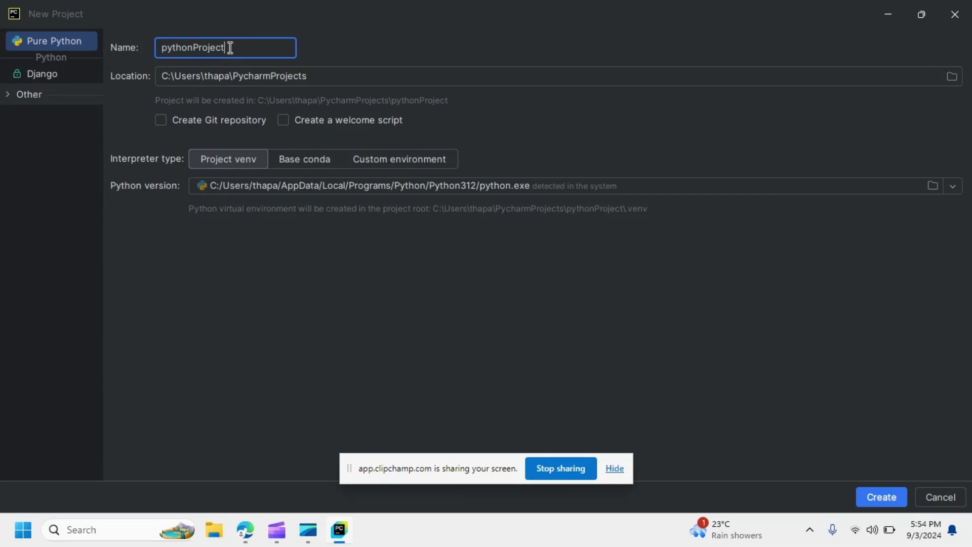
left_click_drag(233, 48, 140, 47)
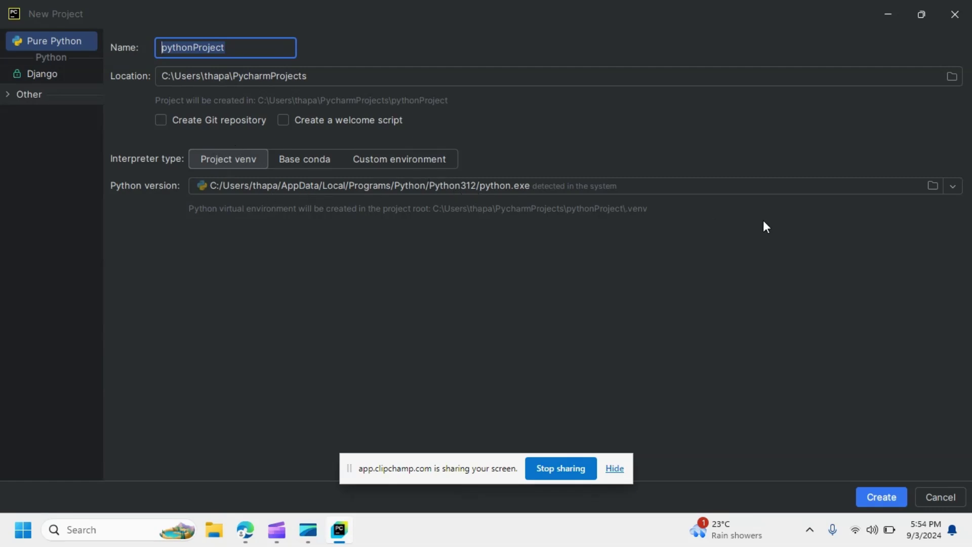
left_click(879, 497)
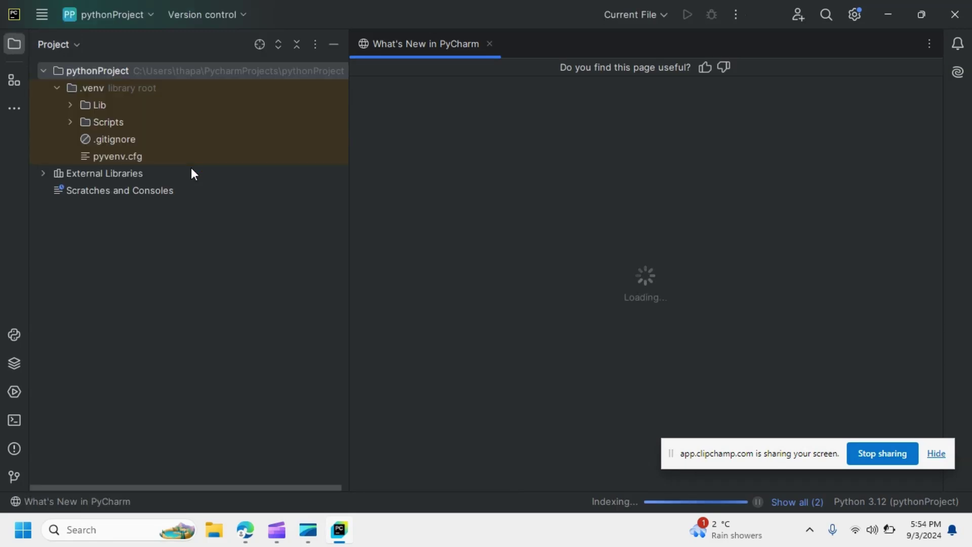
Add a new Python file named demo to the pythonProject root folder.
right_click(96, 67)
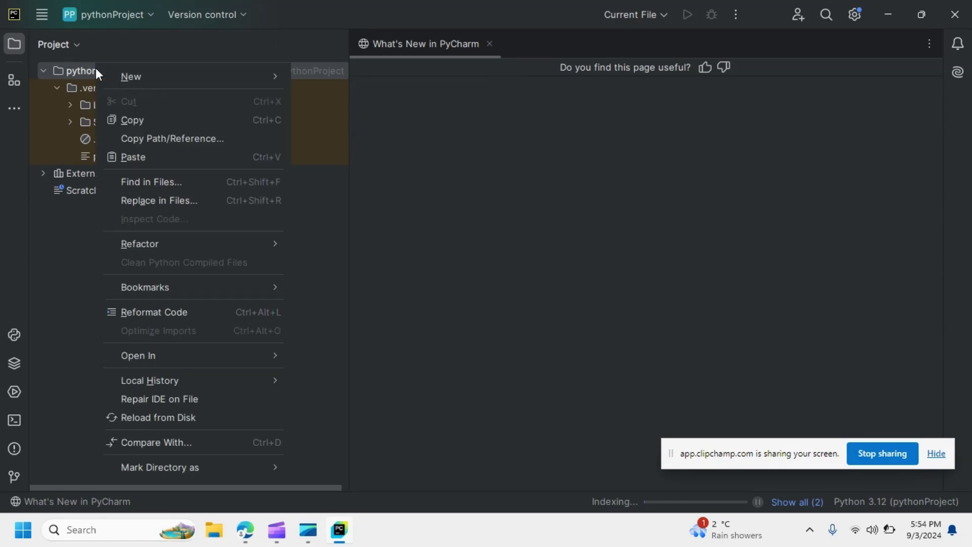
left_click(136, 74)
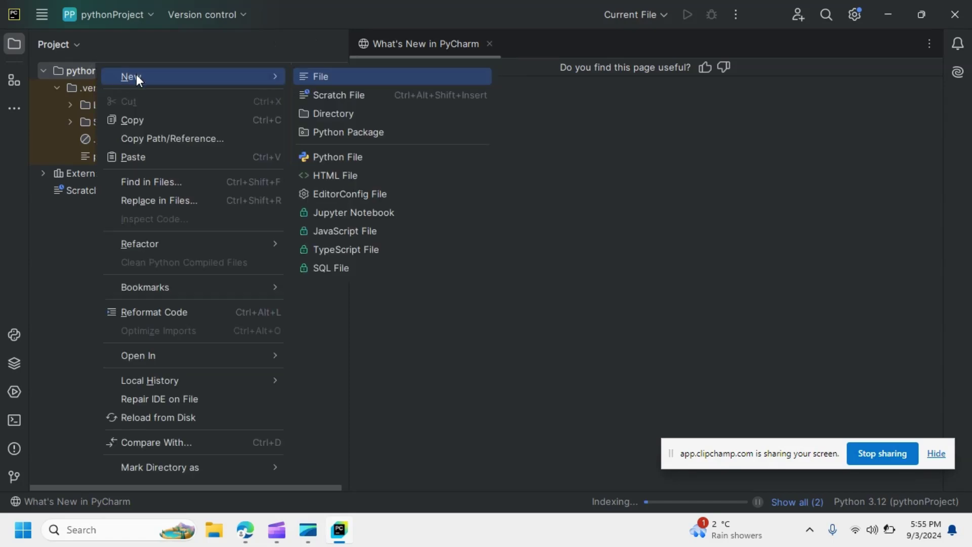
left_click(336, 151)
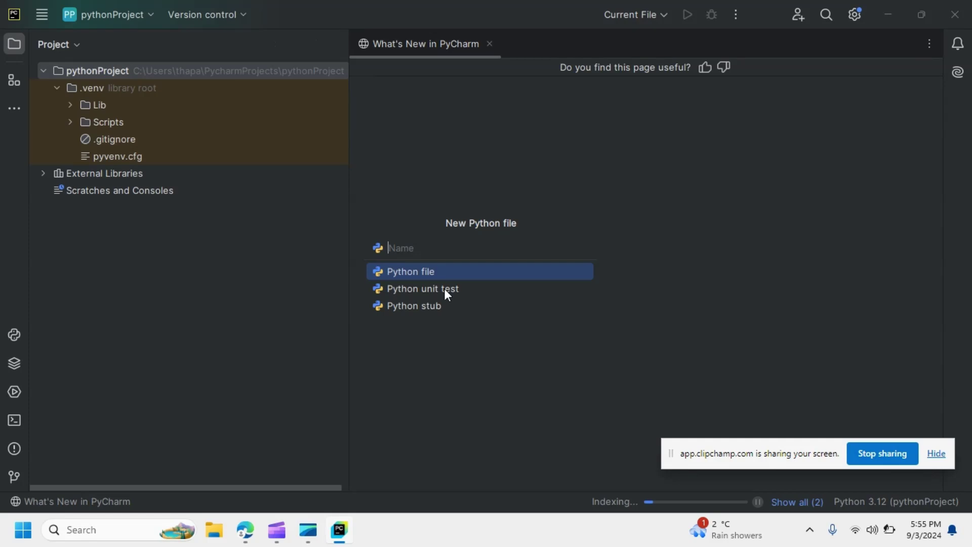
type("d")
type("emp")
key("BackSpace")
type("o")
key("Return")
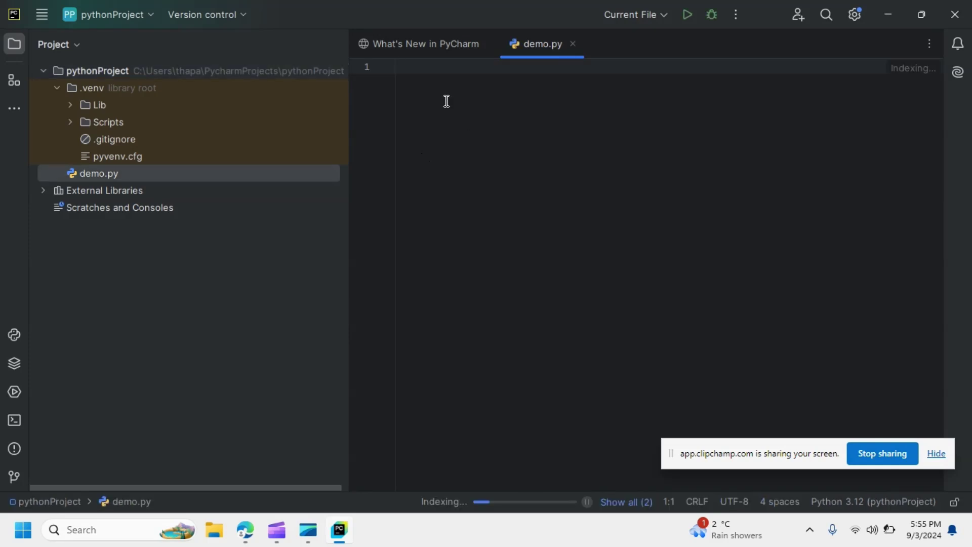
Write print ("hello world") in demo.py, run the file and highlight the printed line in the run output.
type("print ((")
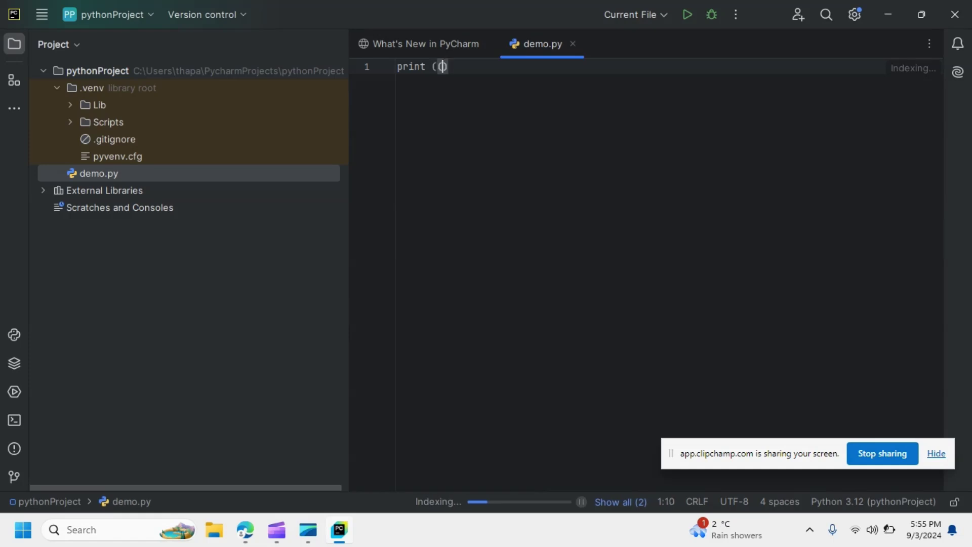
type("\"")
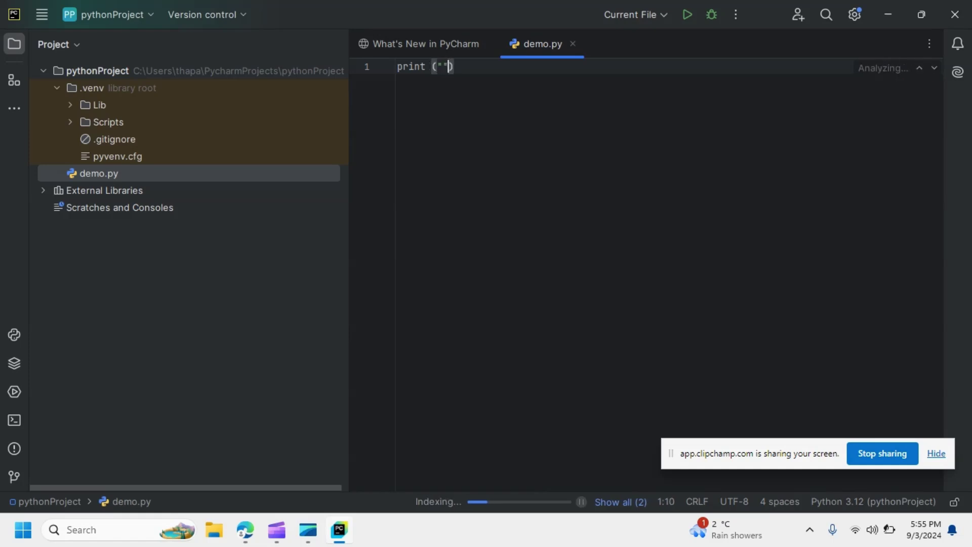
key("Left")
type("h")
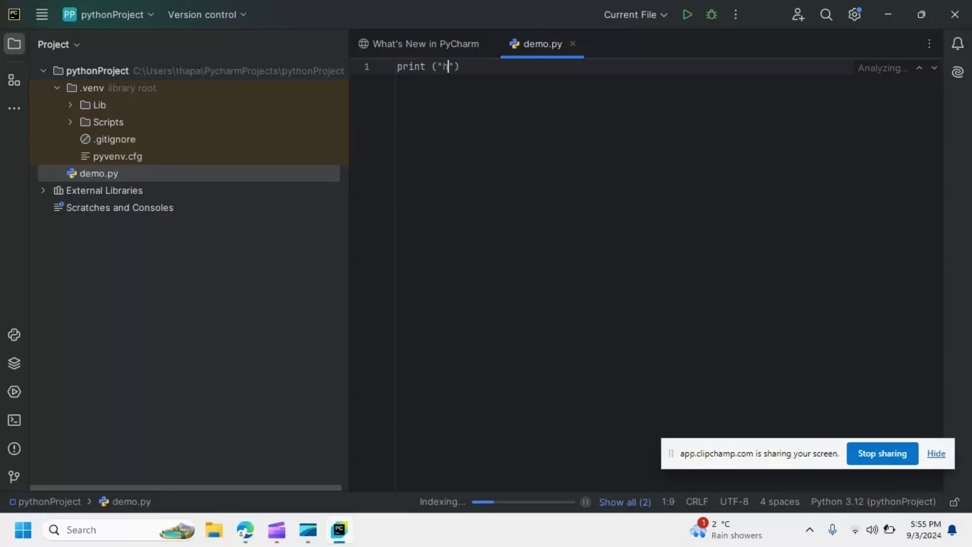
type("ello world")
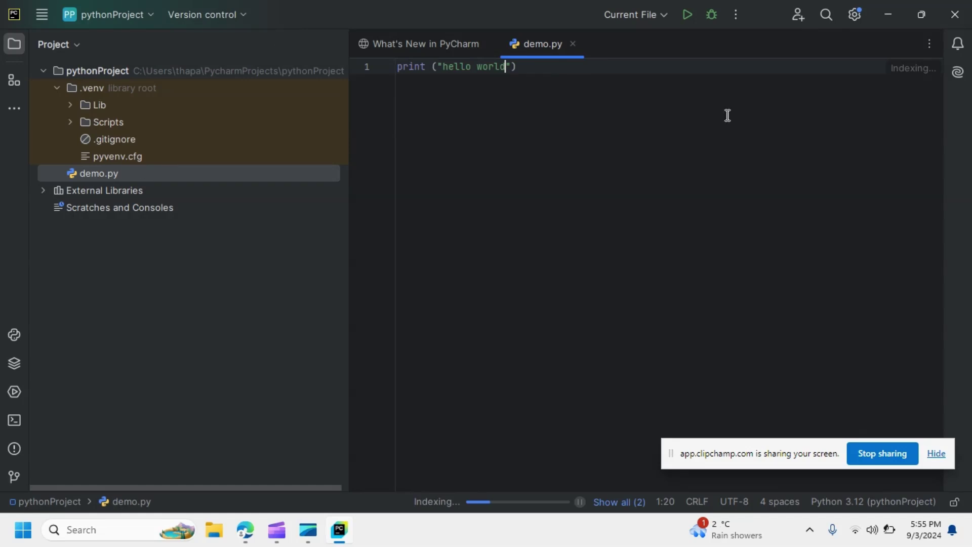
left_click(687, 15)
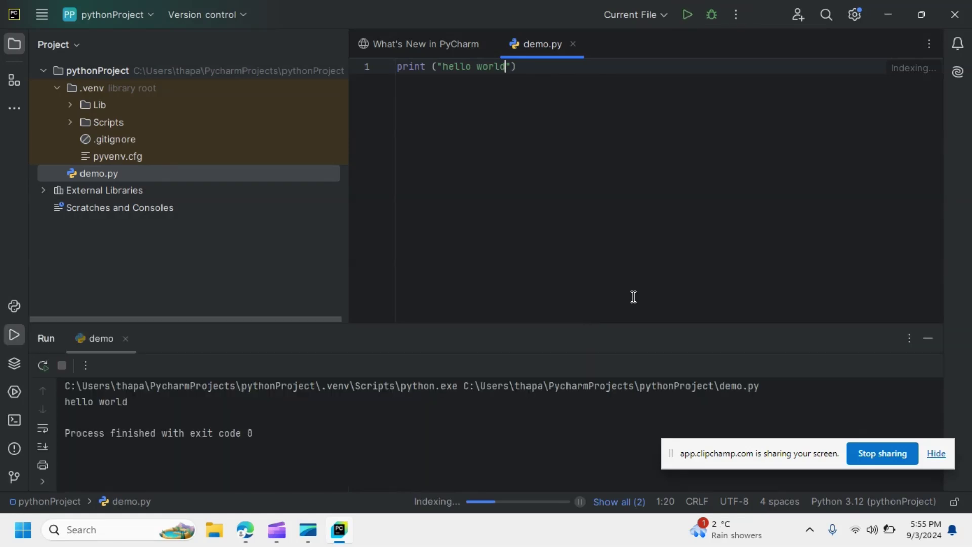
left_click_drag(130, 402, 66, 403)
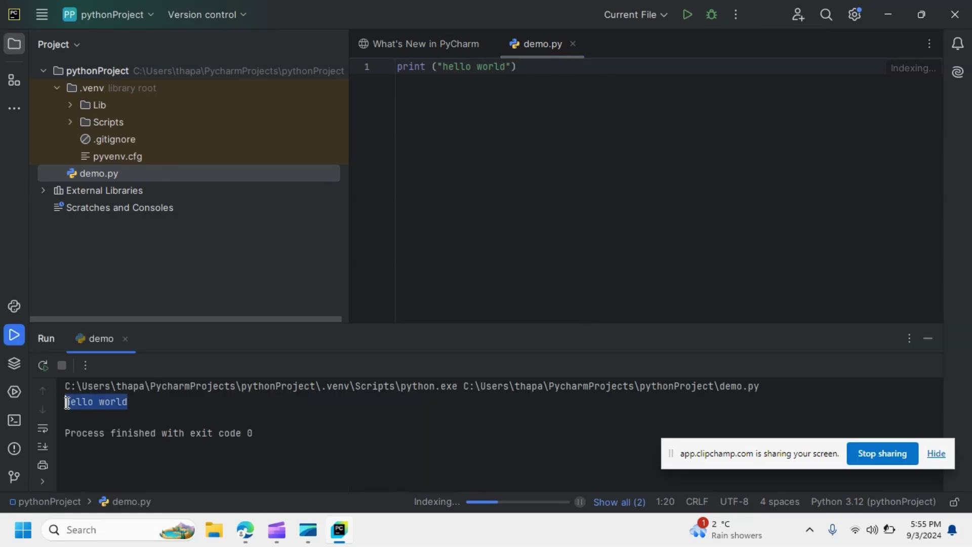